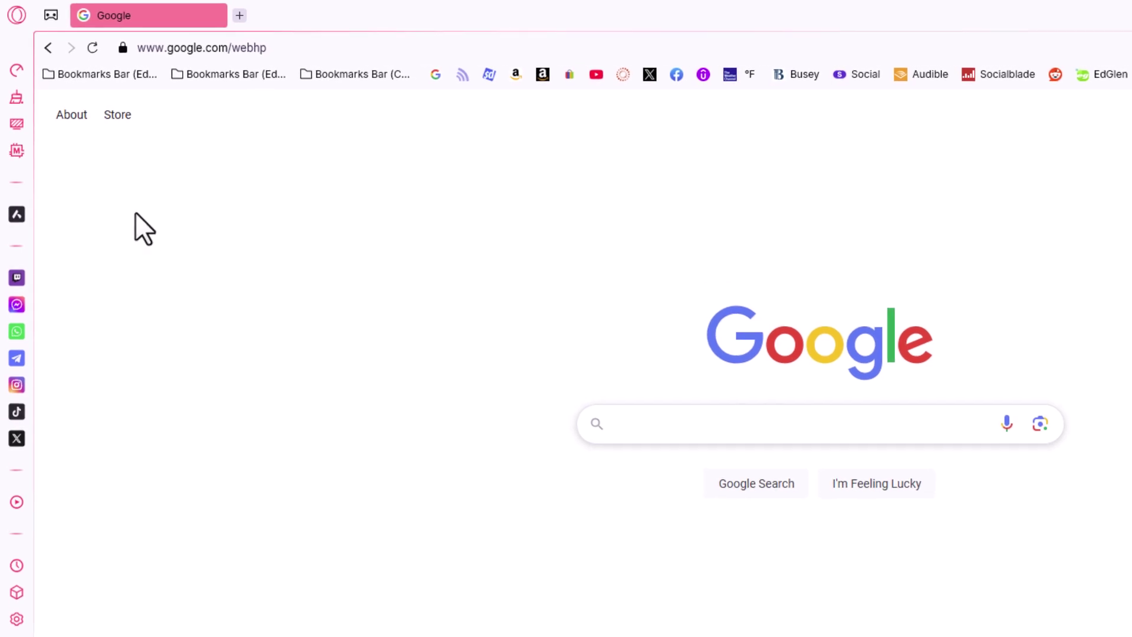
Open Opera GX Settings from the red O menu.
click(17, 17)
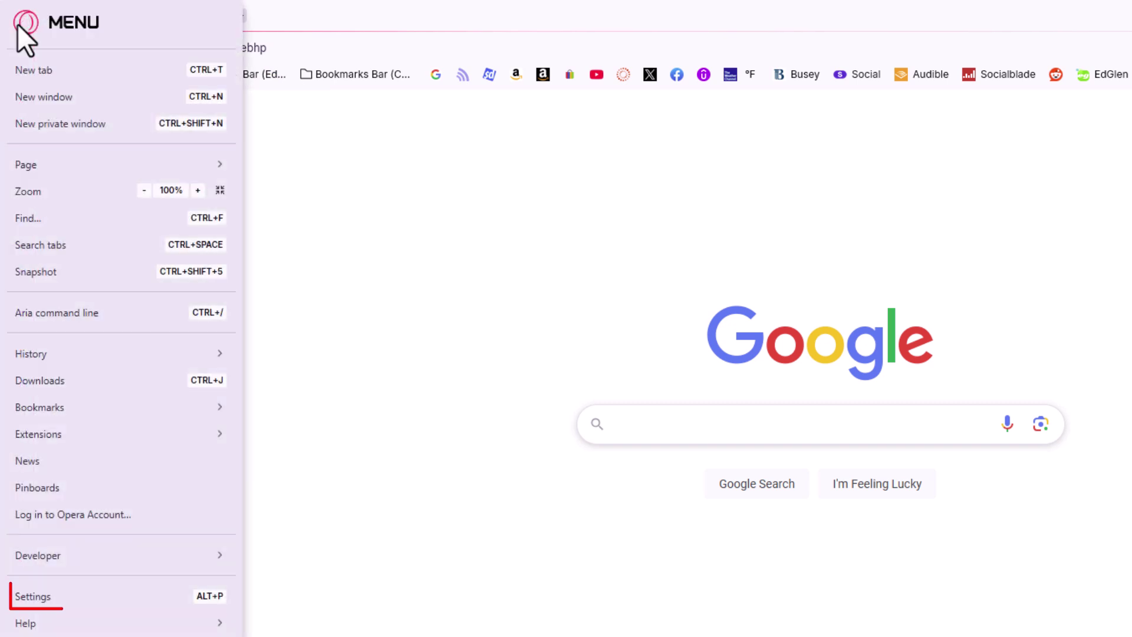
click(65, 600)
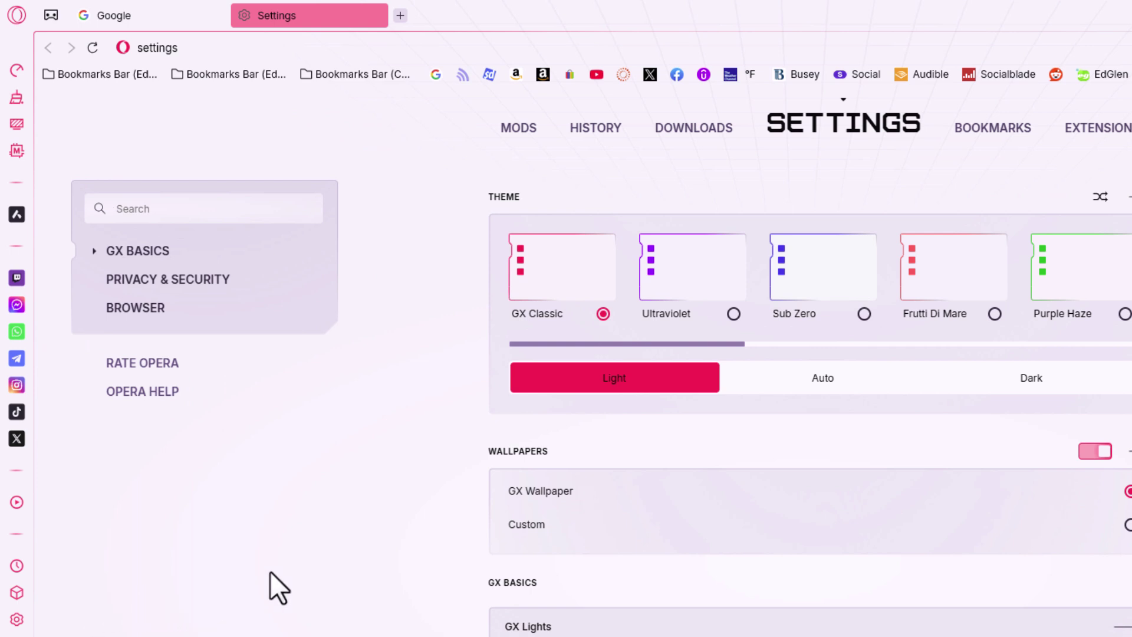
Go to Privacy & Security and open Site settings.
click(241, 279)
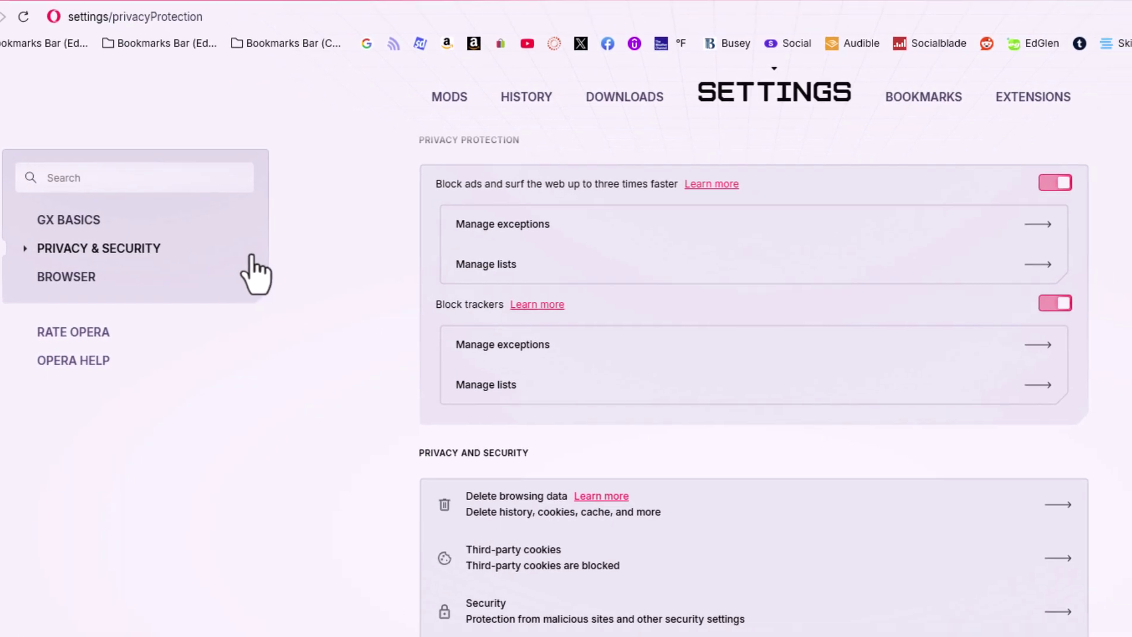
scroll(283, 257, down, 3)
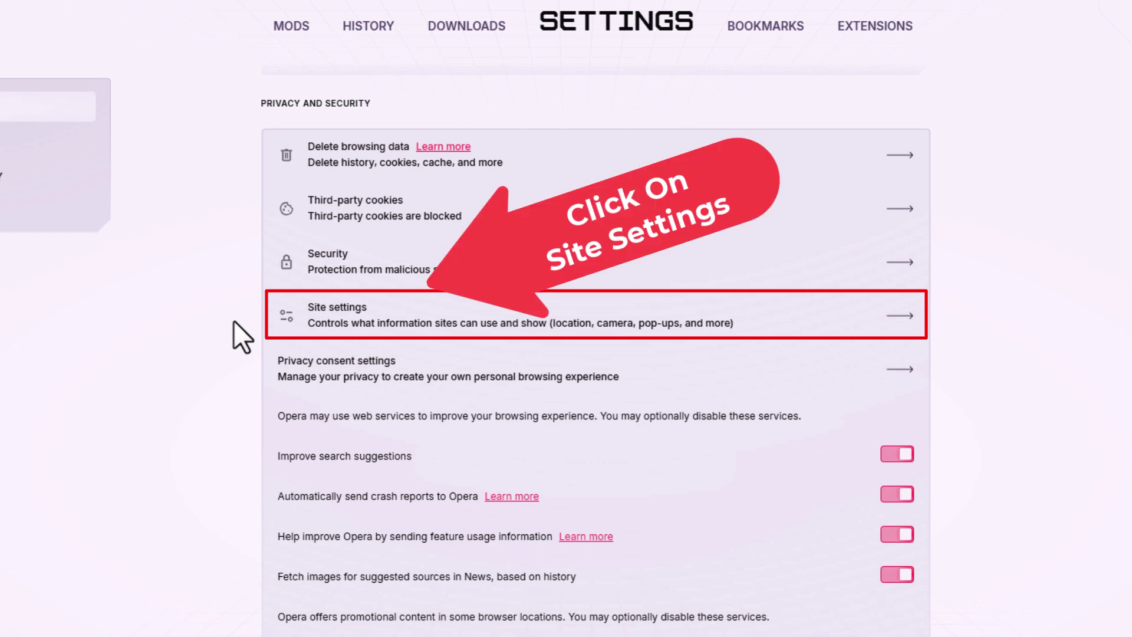
click(339, 323)
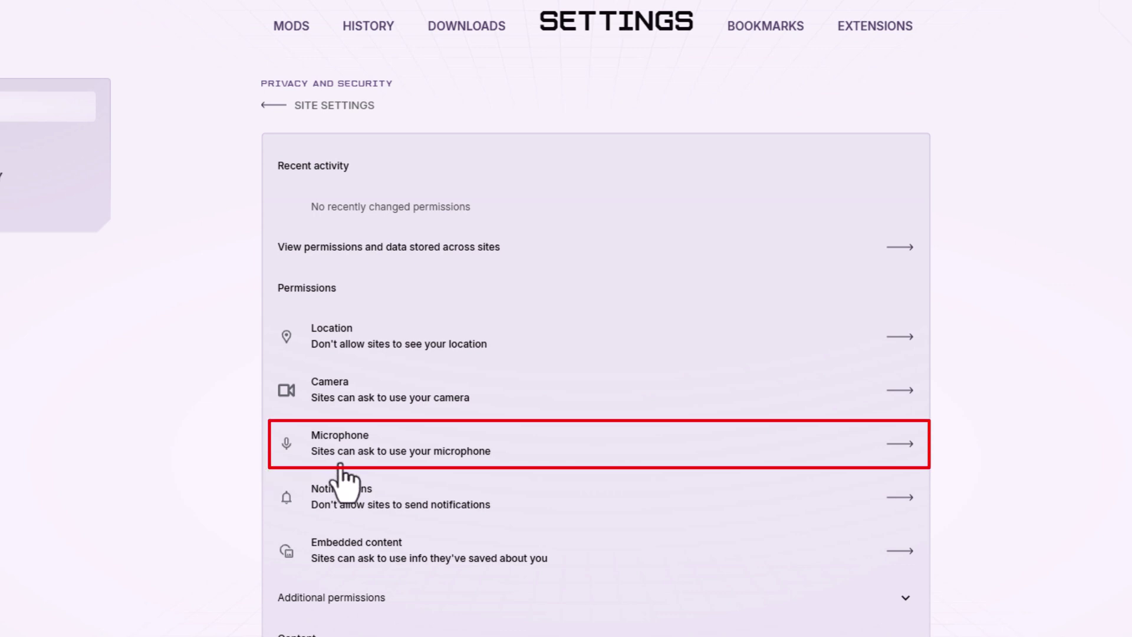
On the Microphone page, keep the current device and select 'Don't allow sites to use your microphone'.
click(404, 456)
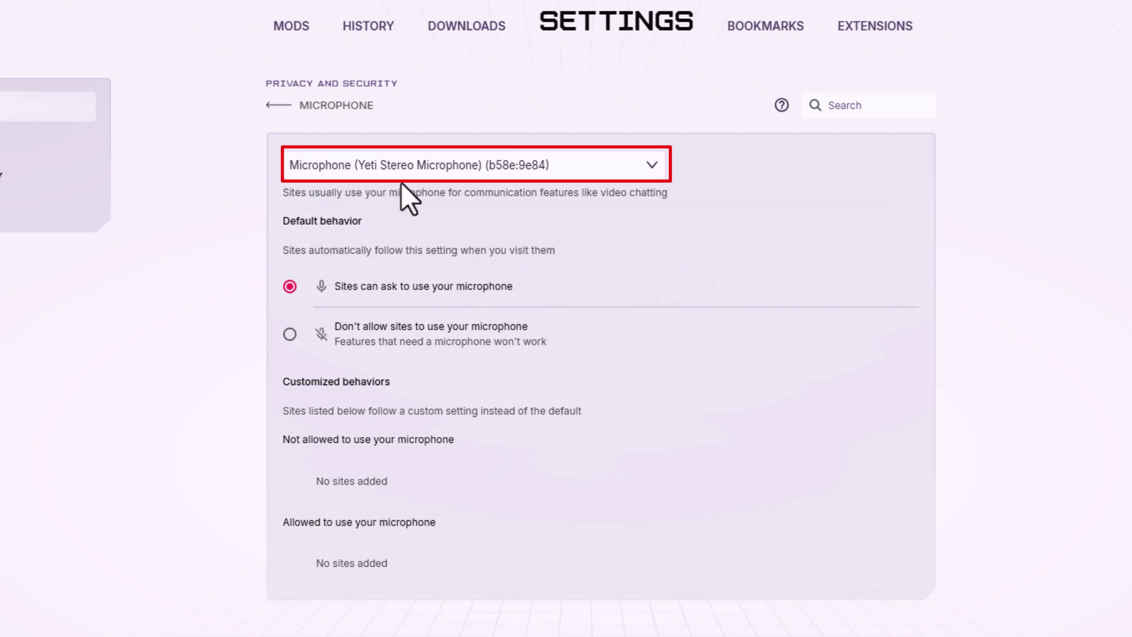
click(598, 180)
click(718, 205)
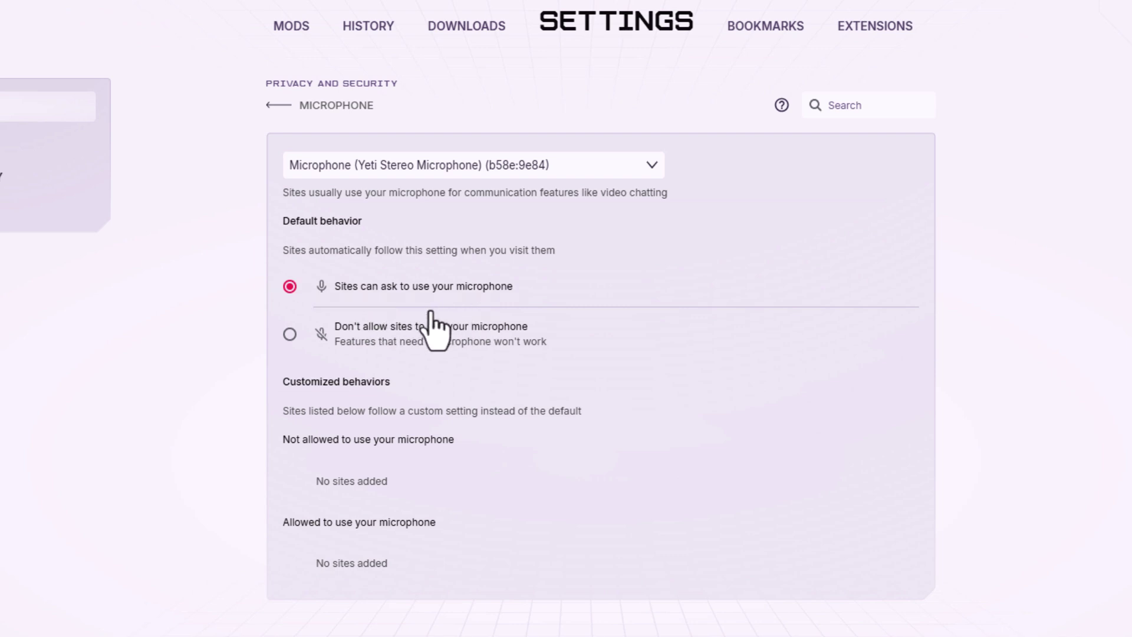
click(290, 333)
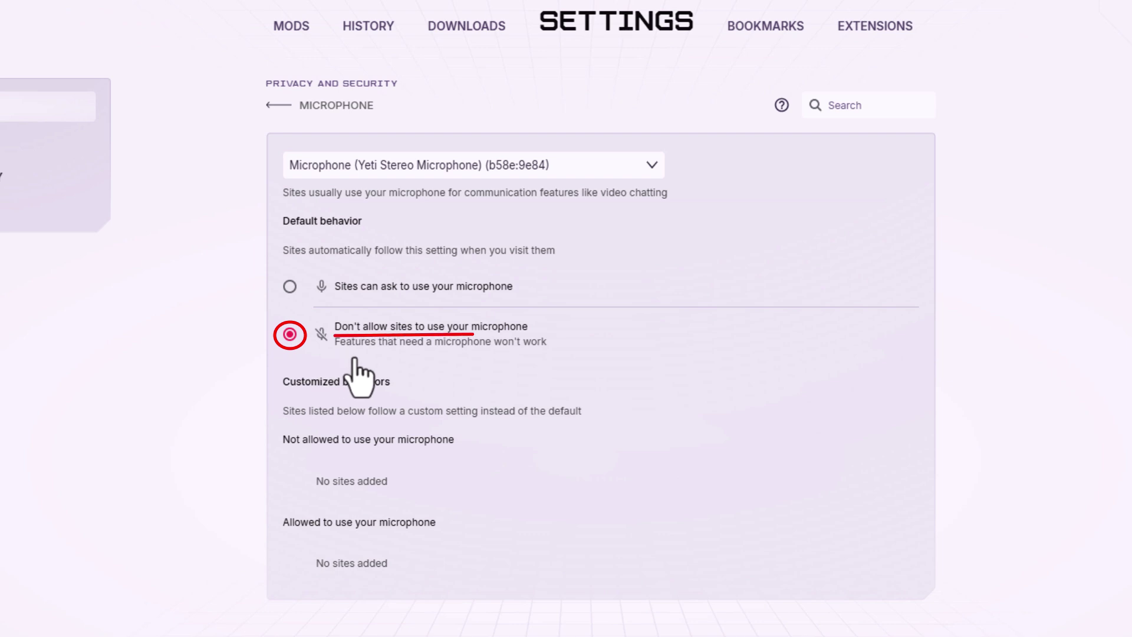